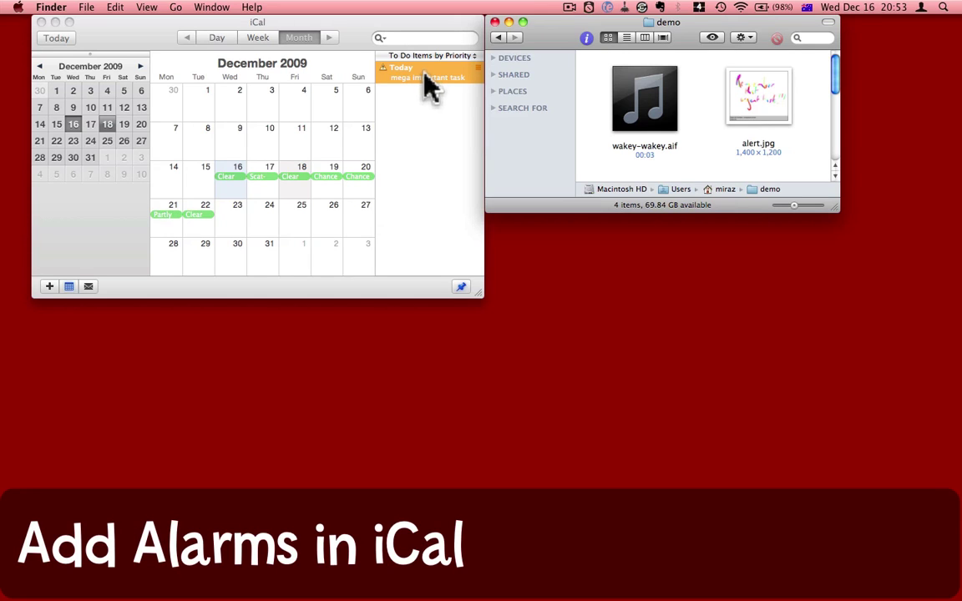
- Add an Open File alarm to the "mega important task" to-do that opens alert.jpg from the demo folder
{"action": "double_click", "coordinate": [422, 78]}
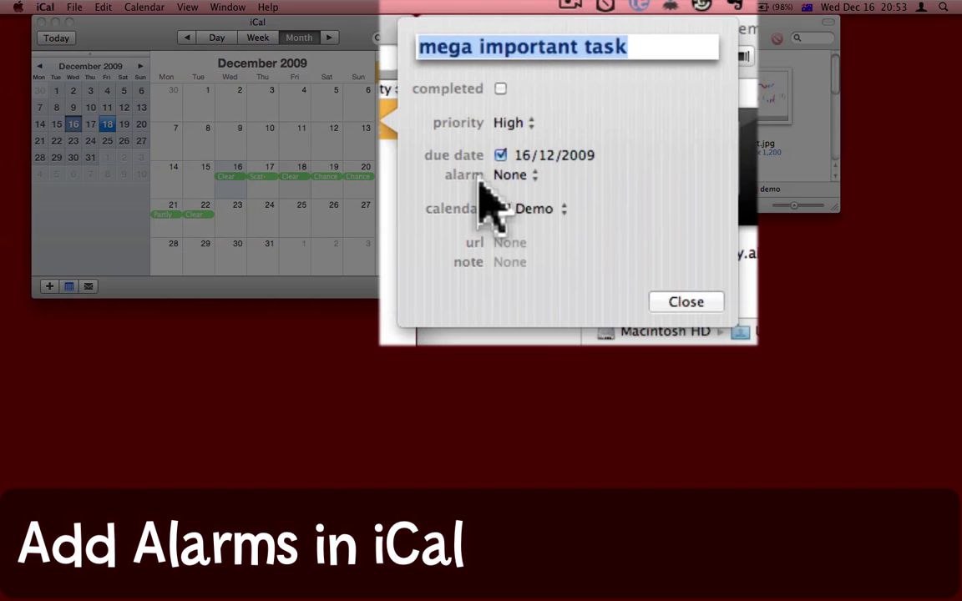
{"action": "left_click", "coordinate": [532, 176]}
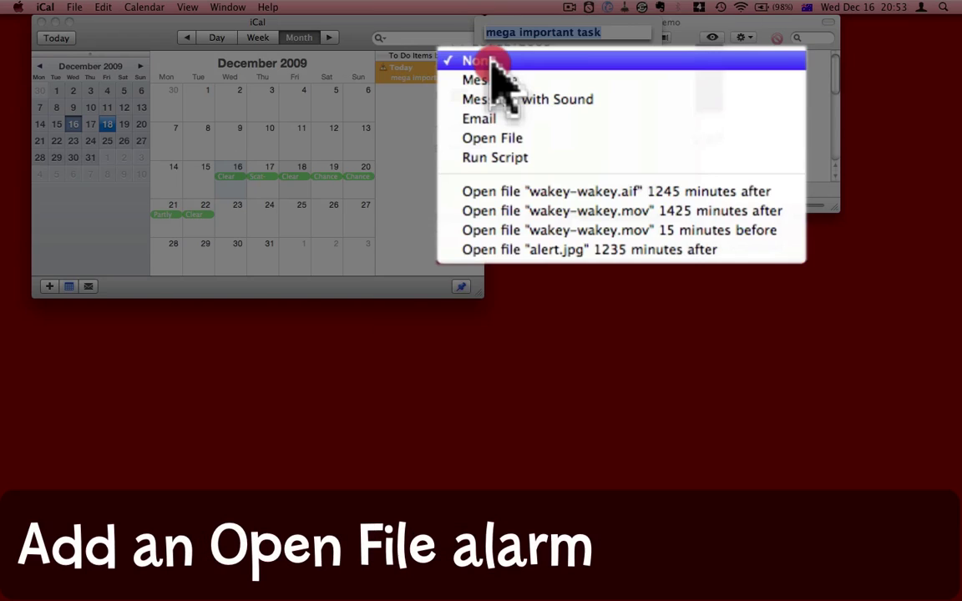
{"action": "left_click", "coordinate": [502, 137]}
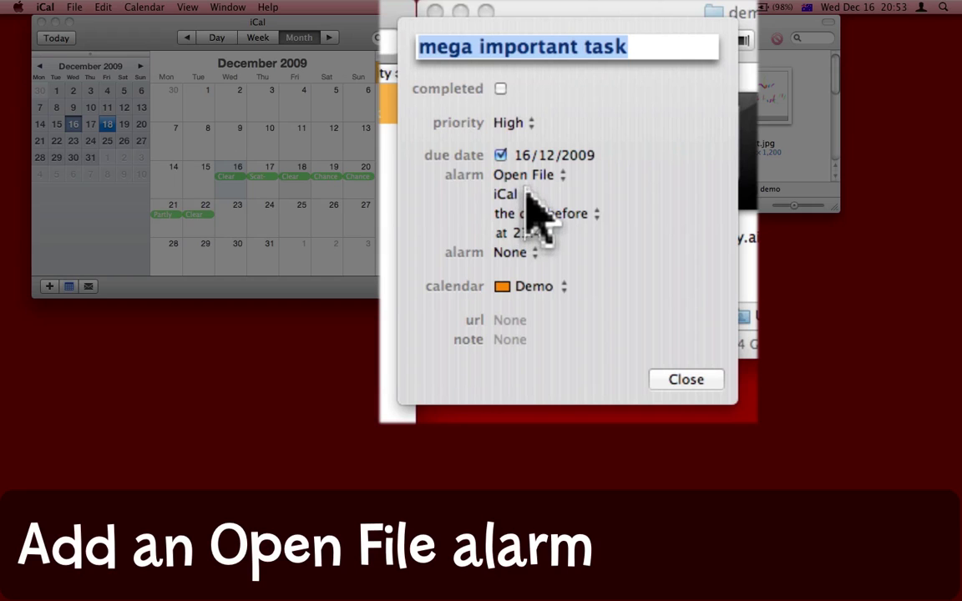
{"action": "left_click", "coordinate": [525, 194]}
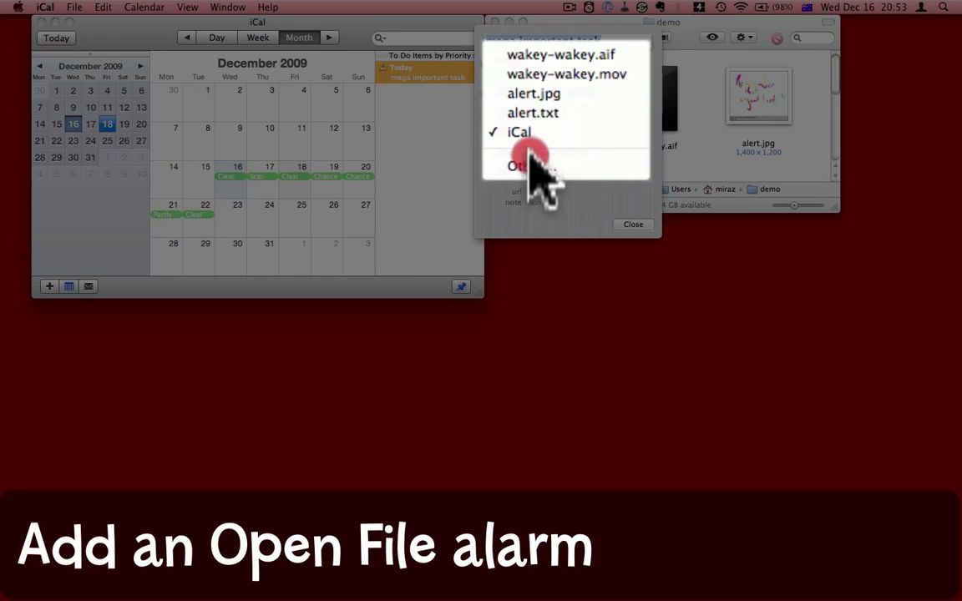
{"action": "left_click", "coordinate": [529, 165]}
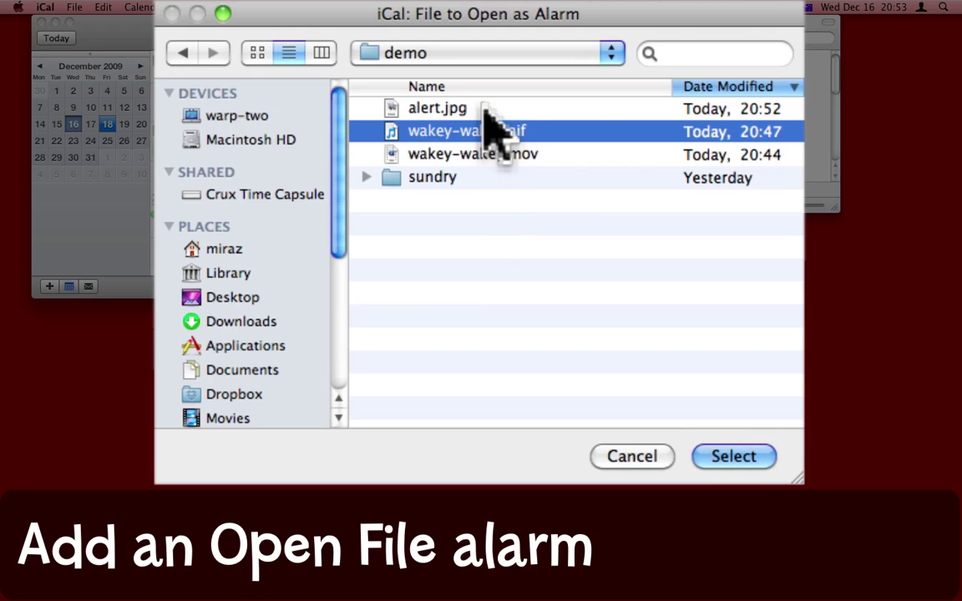
{"action": "left_click", "coordinate": [485, 109]}
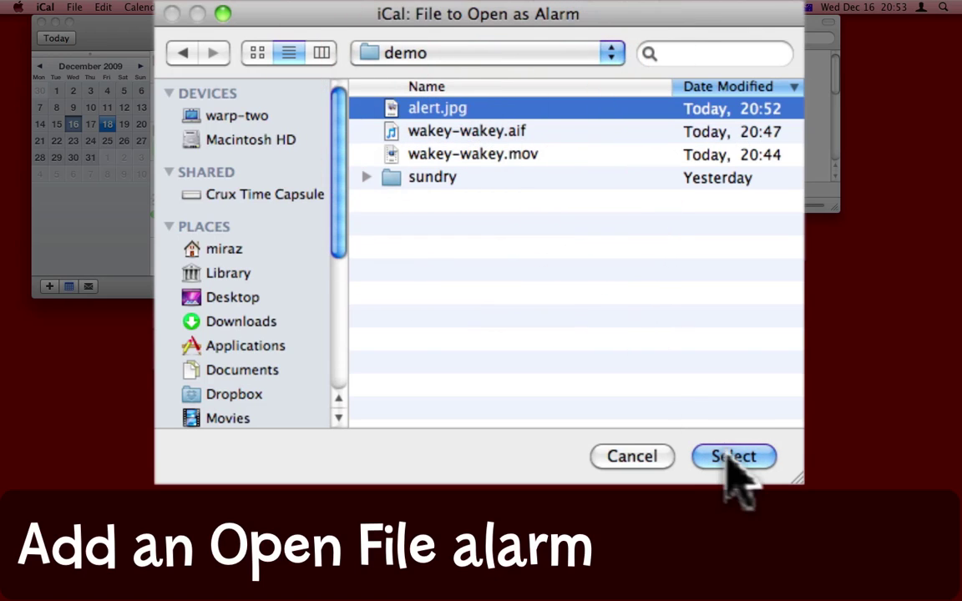
{"action": "left_click", "coordinate": [730, 456]}
- Set the alert.jpg alarm to go off the same day at 20:55
{"action": "left_click", "coordinate": [585, 121]}
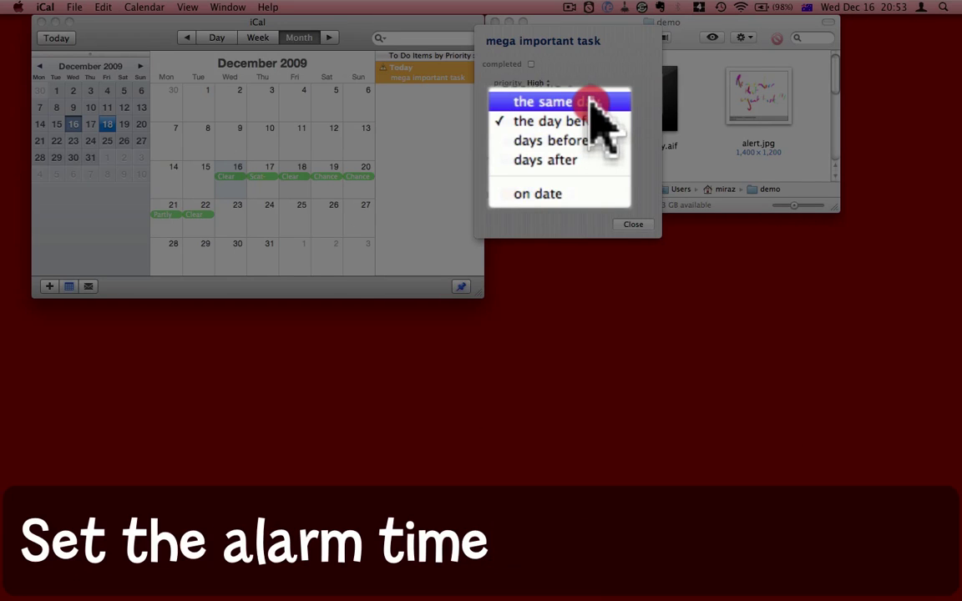
{"action": "left_click", "coordinate": [592, 102]}
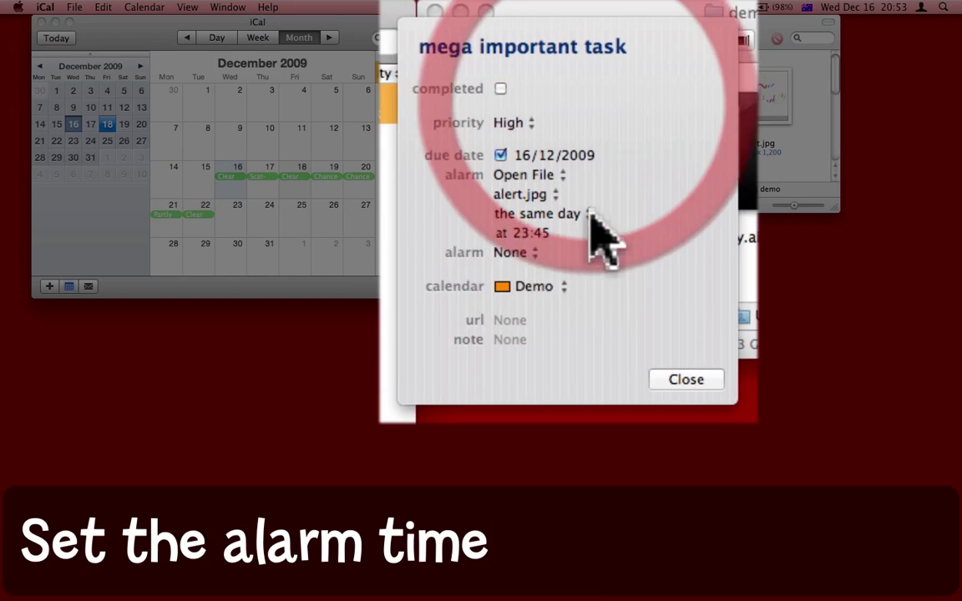
{"action": "left_click", "coordinate": [522, 236]}
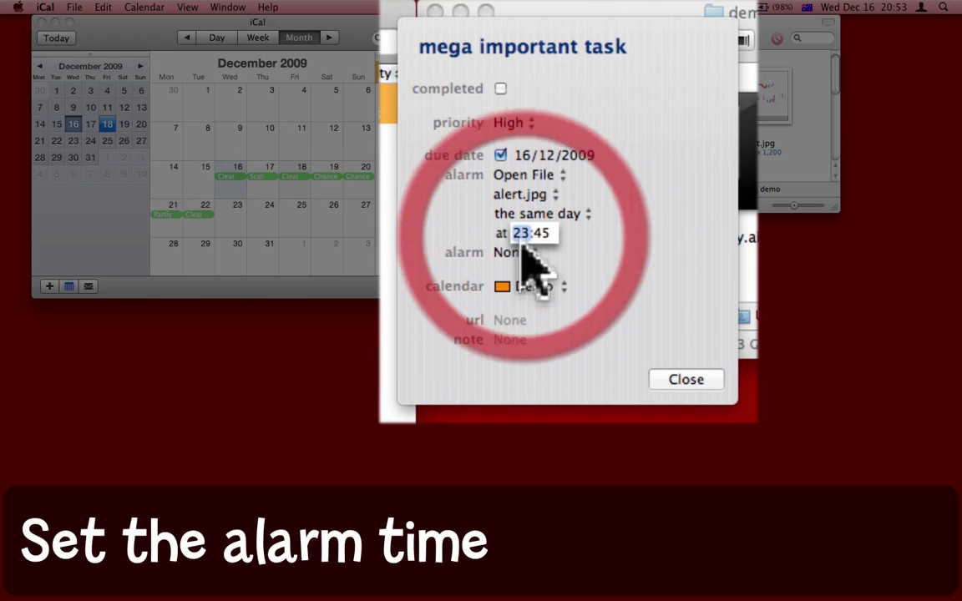
{"action": "type", "text": "21"}
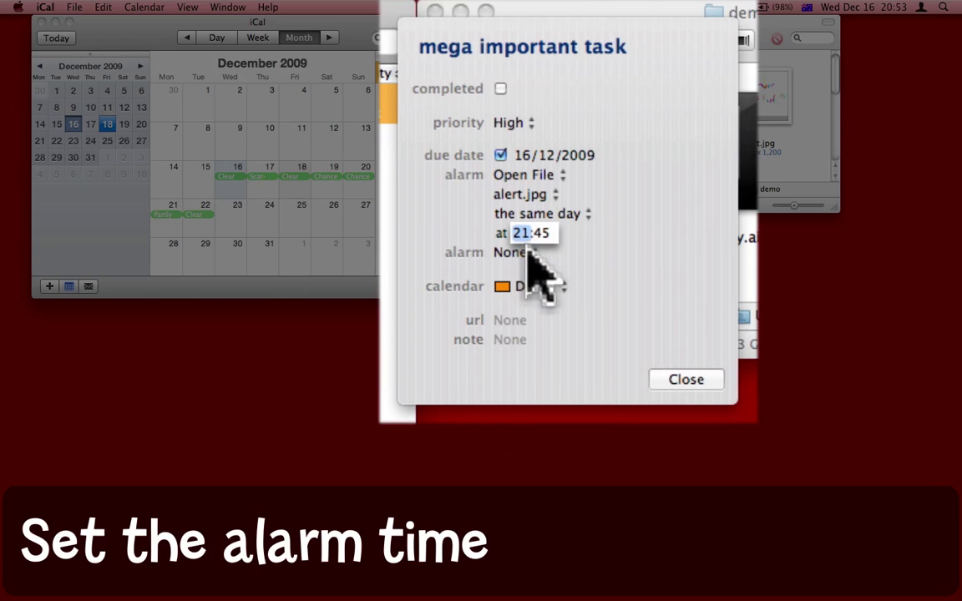
{"action": "type", "text": "20"}
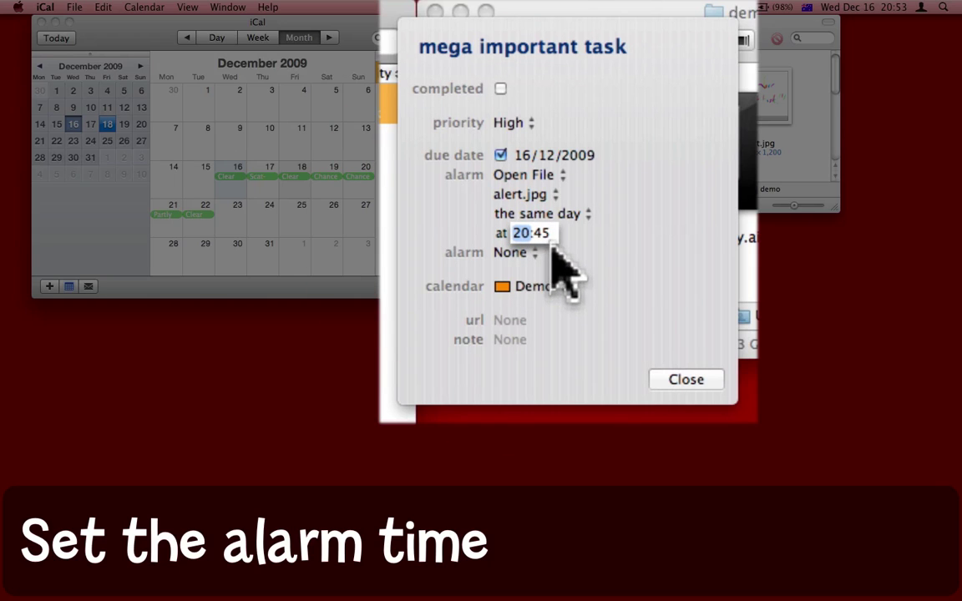
{"action": "left_click", "coordinate": [543, 236]}
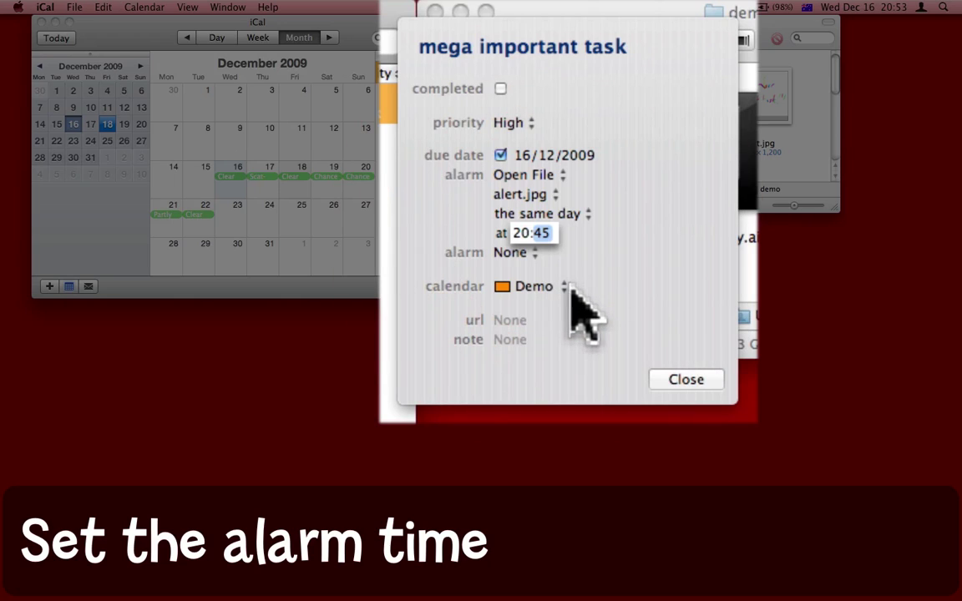
{"action": "key", "text": "Up"}
{"action": "type", "text": "55"}
{"action": "left_click", "coordinate": [560, 266]}
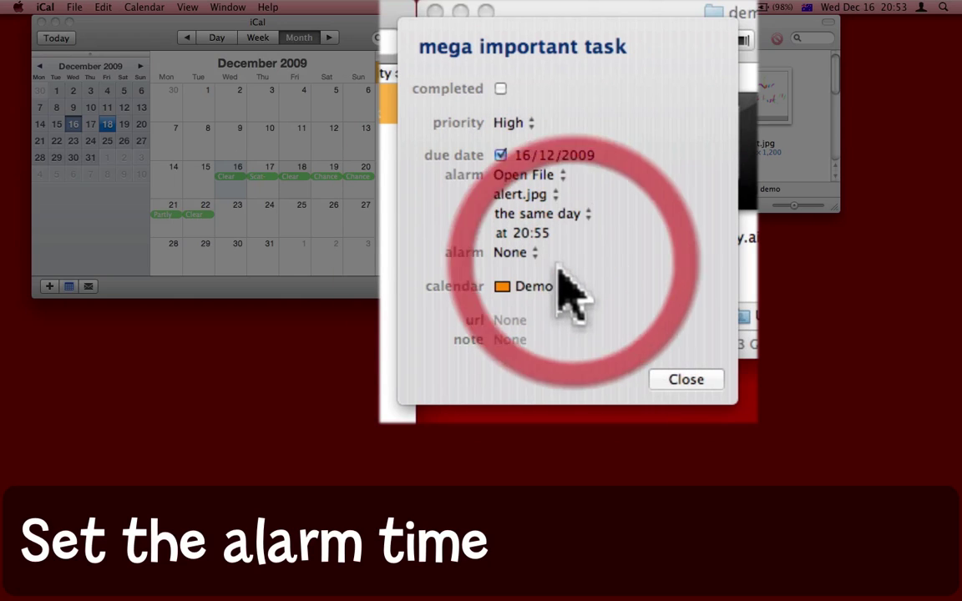
- Add a second Open File alarm to the task that opens wakey-wakey.aif from the demo folder
{"action": "left_click", "coordinate": [535, 252]}
{"action": "left_click", "coordinate": [514, 193]}
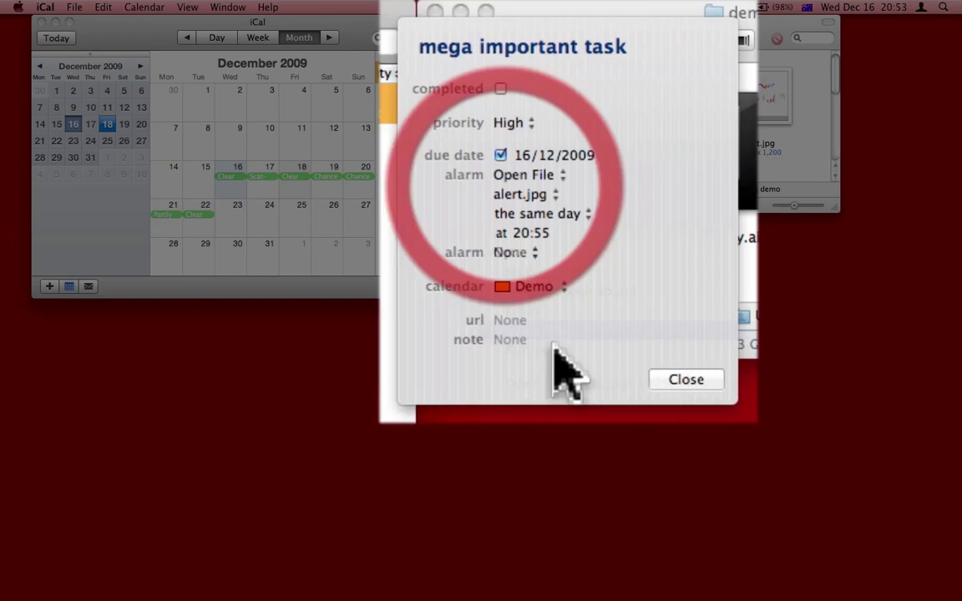
{"action": "left_click", "coordinate": [525, 177]}
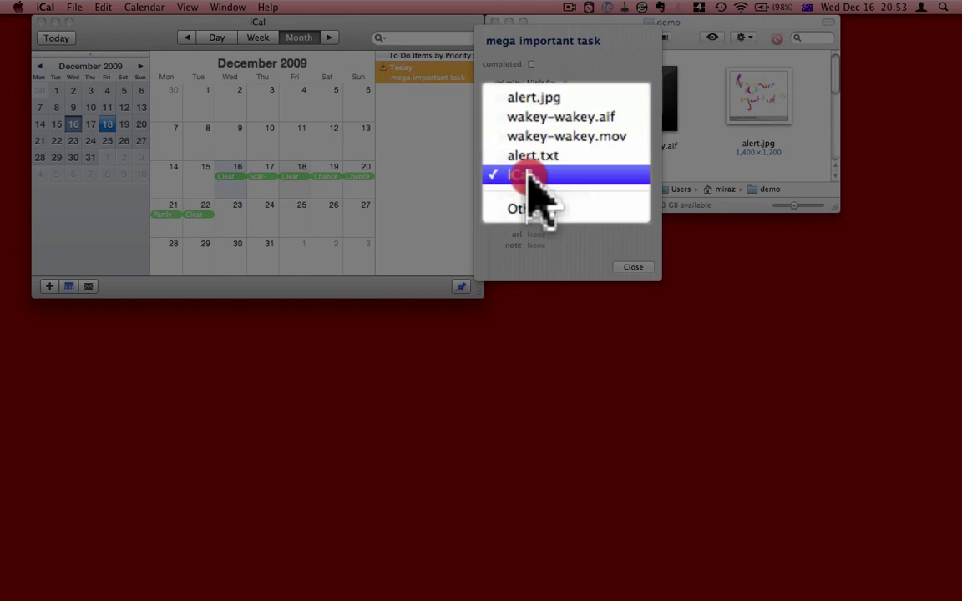
{"action": "left_click", "coordinate": [528, 209]}
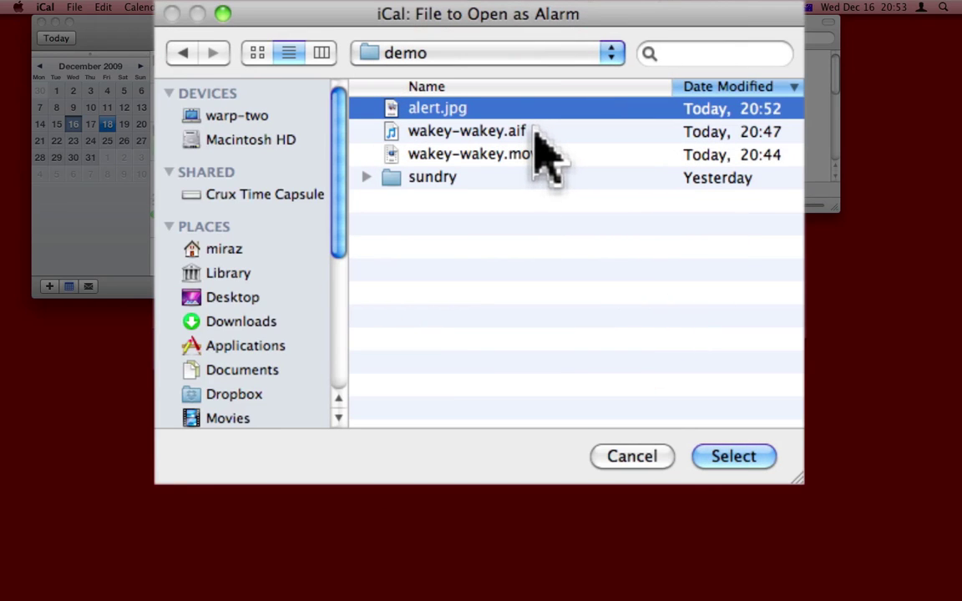
{"action": "left_click", "coordinate": [535, 133]}
{"action": "left_click", "coordinate": [734, 456]}
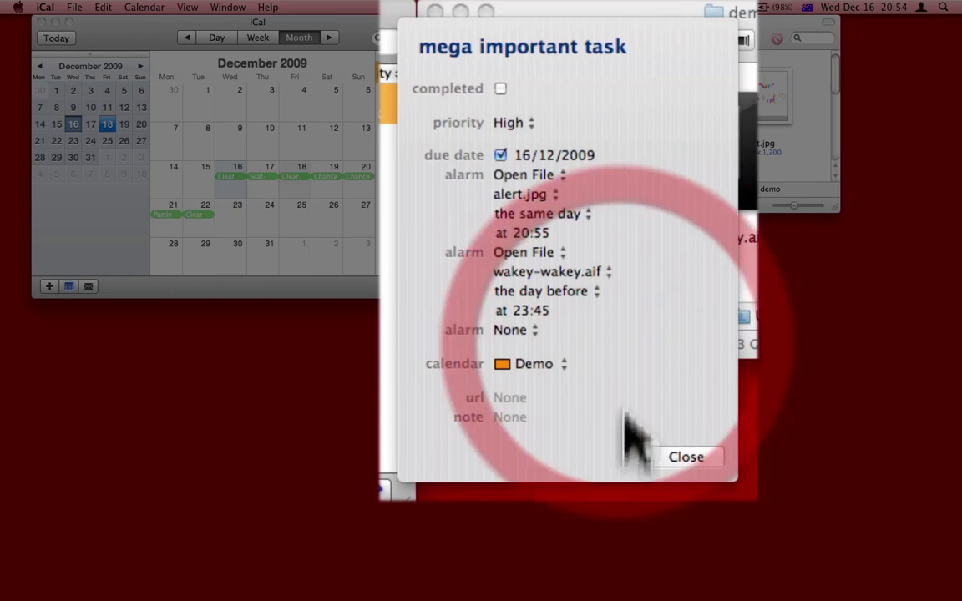
- Set the wakey-wakey.aif alarm to the same day at 20:56 and close the task details
{"action": "left_click", "coordinate": [590, 163]}
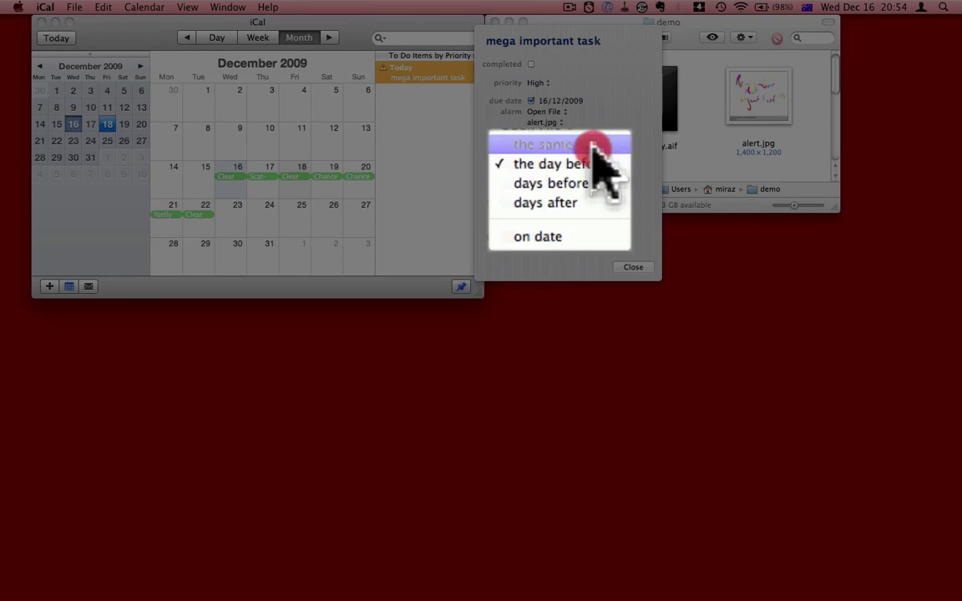
{"action": "left_click", "coordinate": [591, 146]}
{"action": "left_click", "coordinate": [520, 311]}
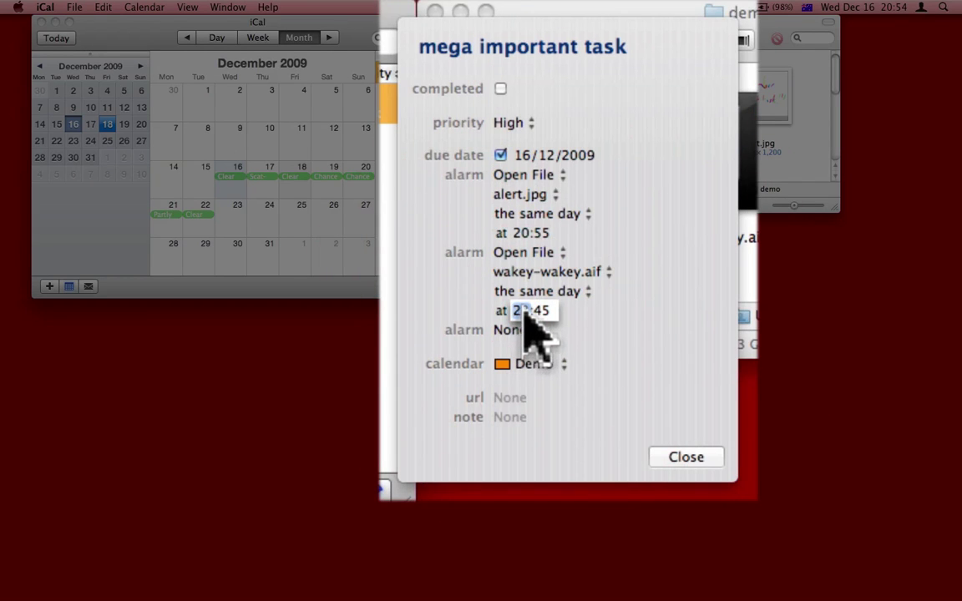
{"action": "type", "text": "20"}
{"action": "left_click", "coordinate": [543, 312]}
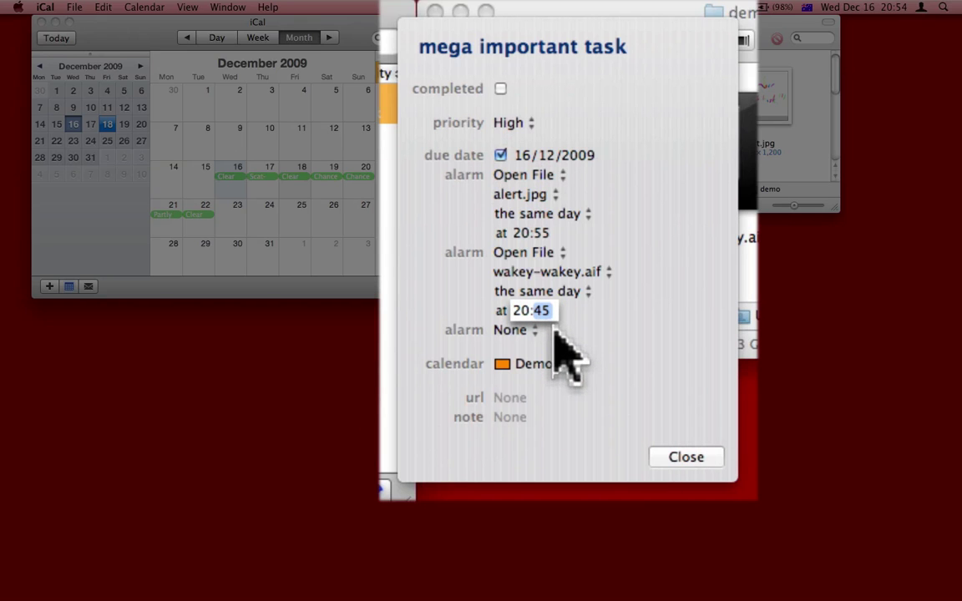
{"action": "type", "text": "56"}
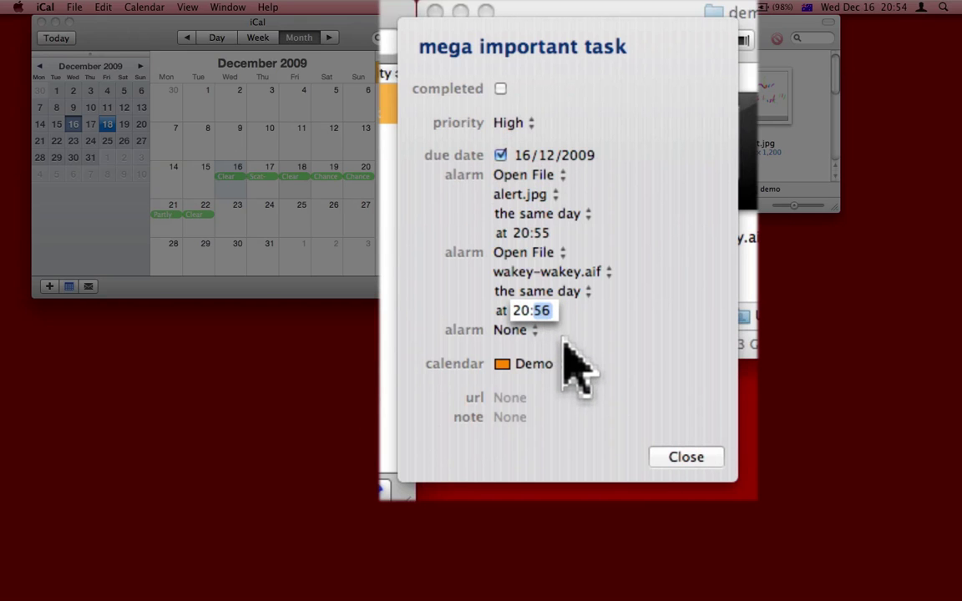
{"action": "left_click", "coordinate": [685, 458]}
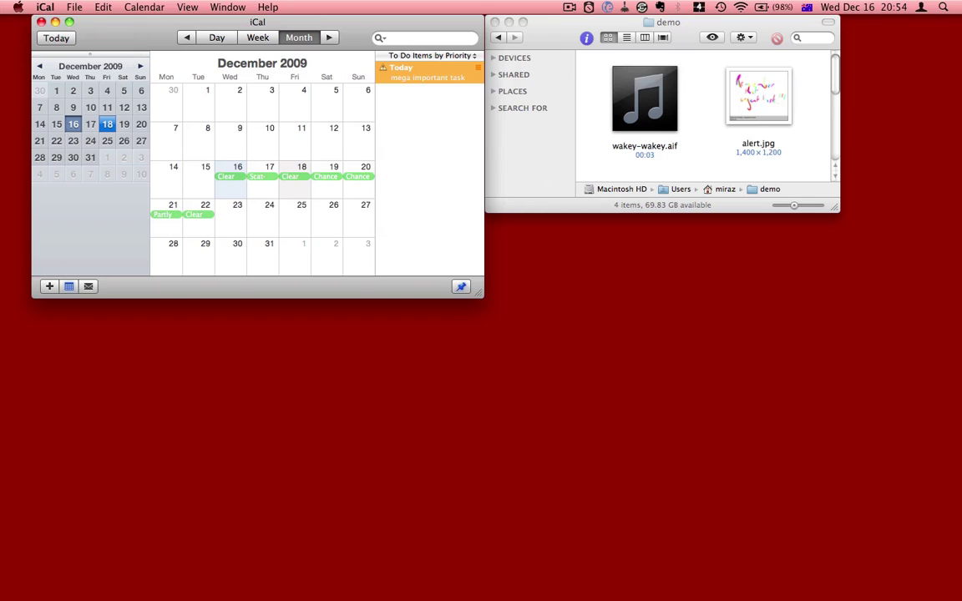
- Quit iCal and view the alert.jpg image once its alarm opens it in Preview
{"action": "key", "text": "super+q"}
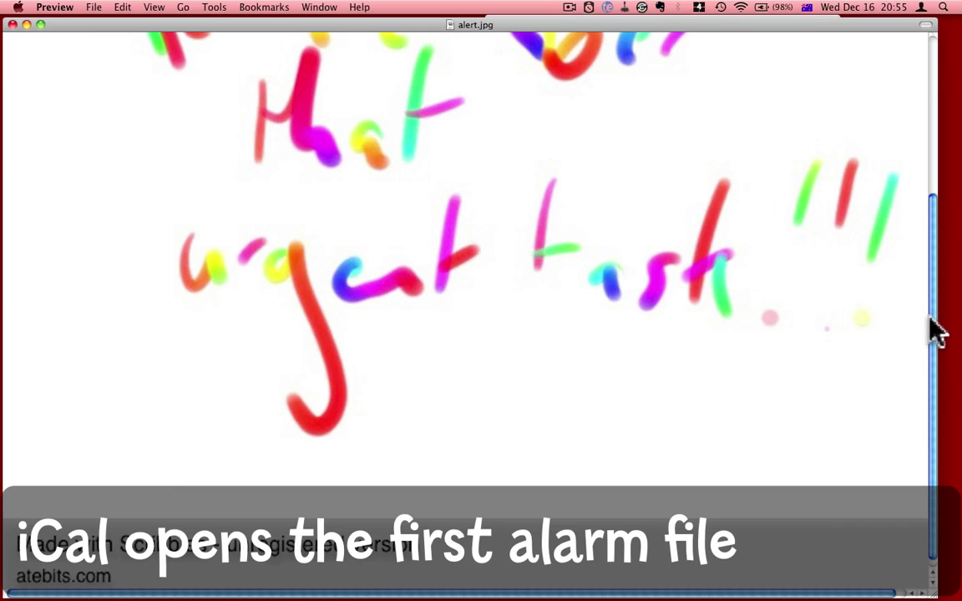
{"action": "left_click_drag", "start_coordinate": [933, 326], "coordinate": [939, 253]}
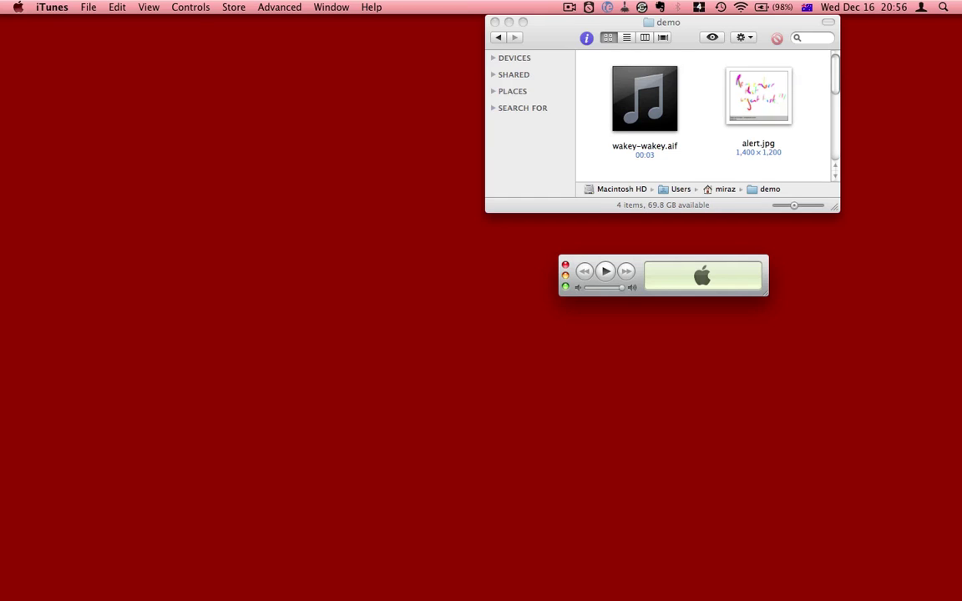
- Switch back to iCal and examine the alarm types offered for the second alarm of "mega important task", leaving the task details closed
{"action": "key", "text": "super+Tab"}
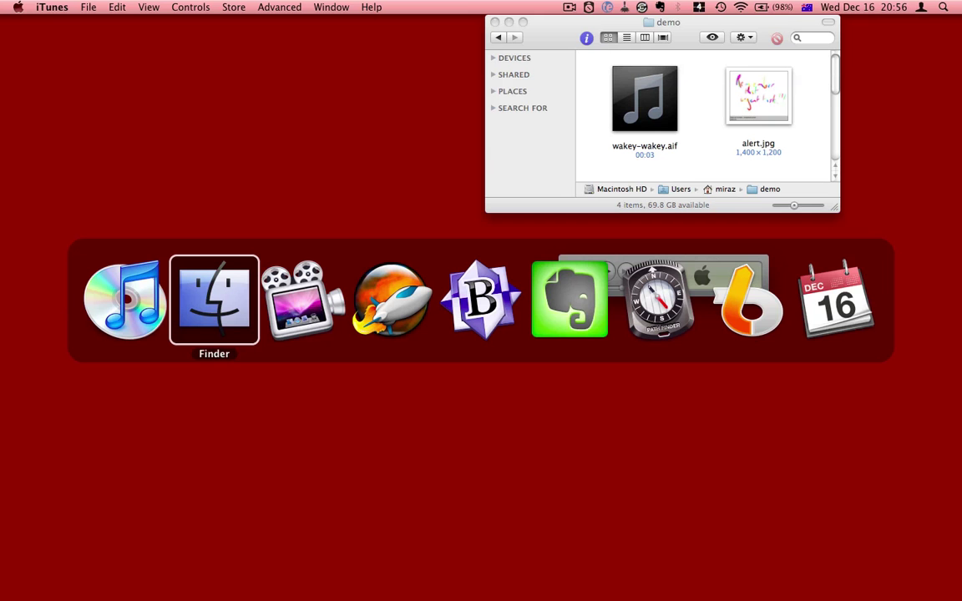
{"action": "key", "text": "super+shift+Tab"}
{"action": "key", "text": "super+shift+Tab"}
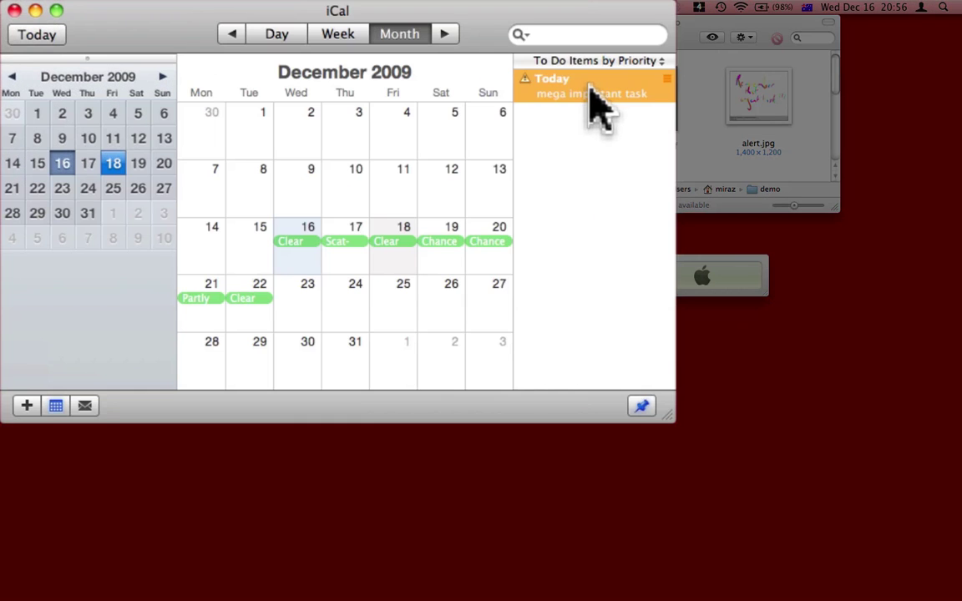
{"action": "double_click", "coordinate": [425, 77]}
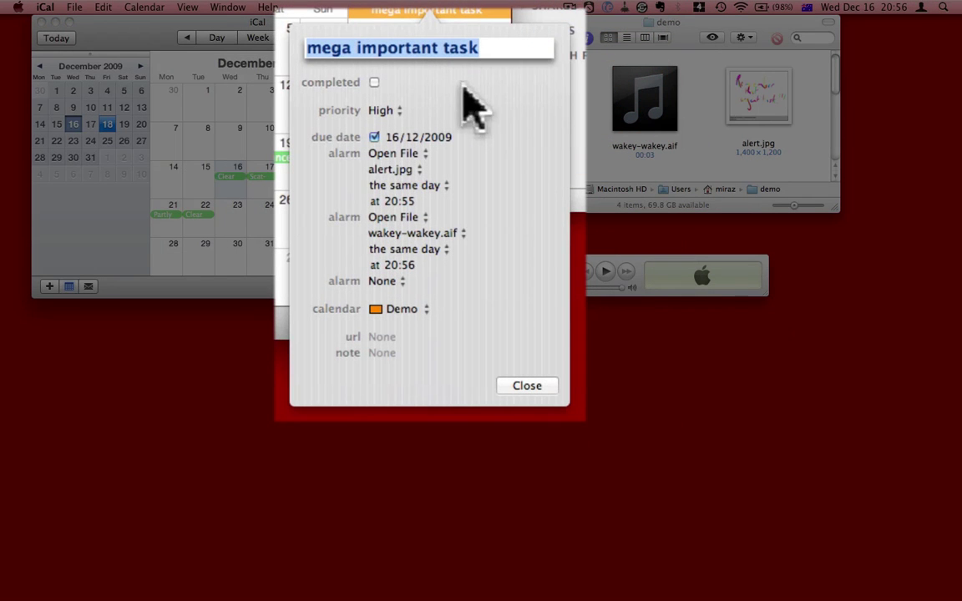
{"action": "left_click", "coordinate": [425, 217]}
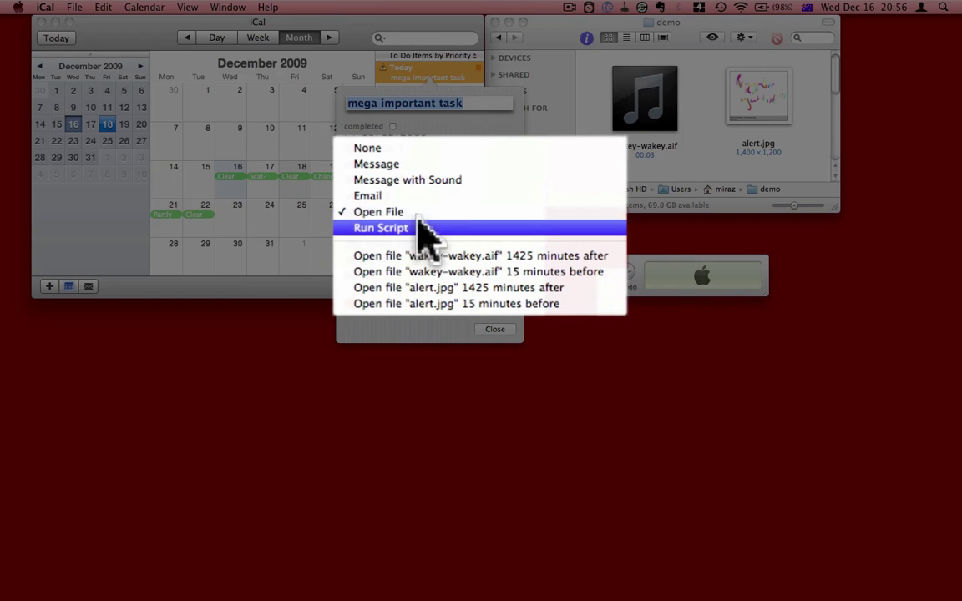
{"action": "left_click", "coordinate": [423, 214]}
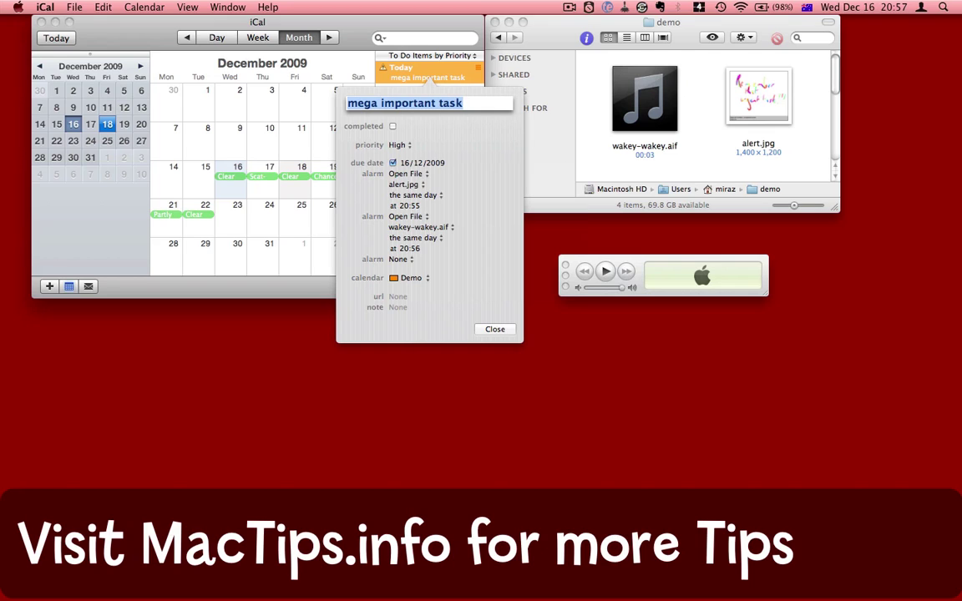
{"action": "left_click", "coordinate": [495, 329]}
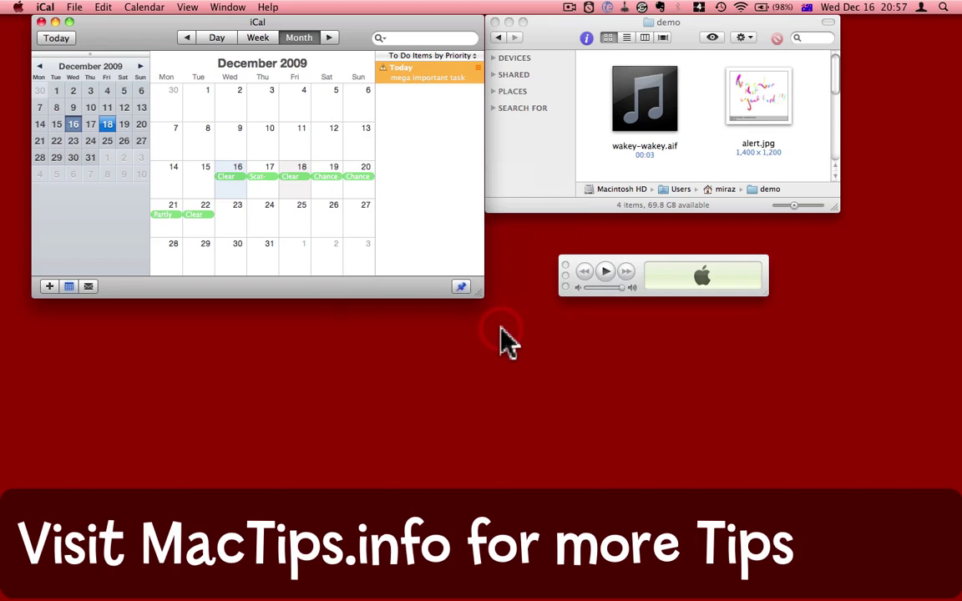